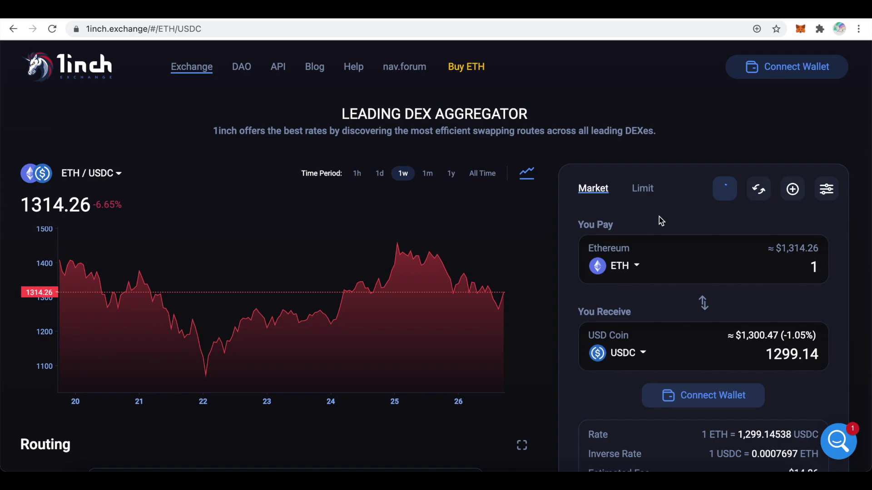
Step: Accept the terms and connect MetaMask Account 1 to 1inch Exchange
left_click(748, 67)
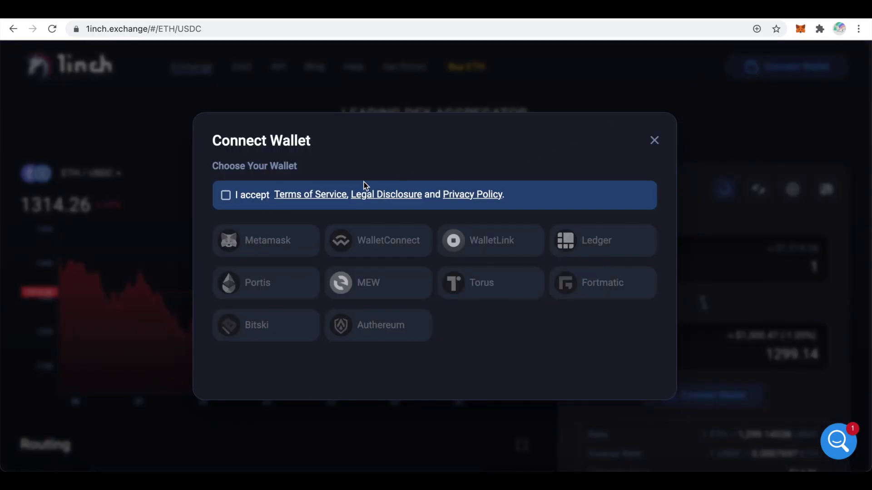
left_click(226, 197)
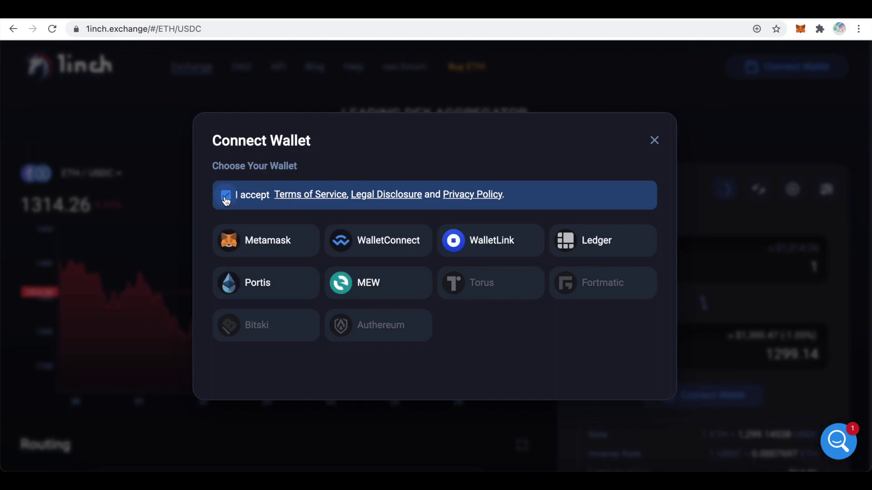
left_click(255, 243)
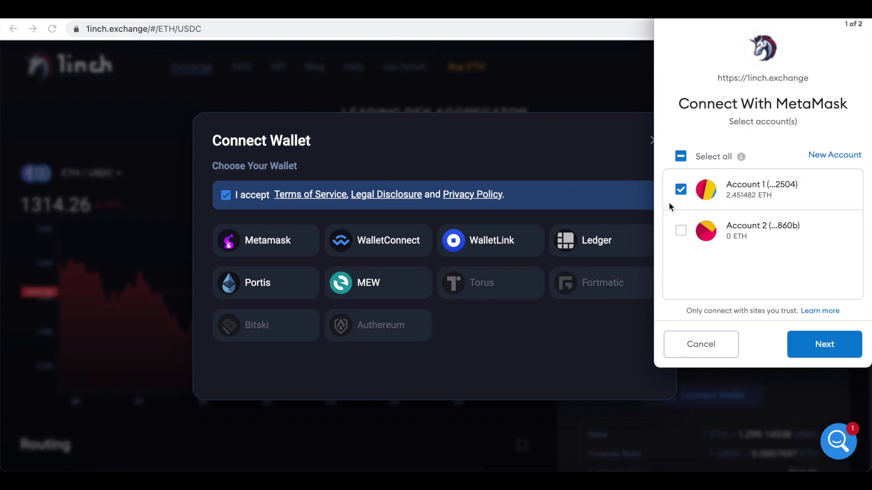
left_click(818, 353)
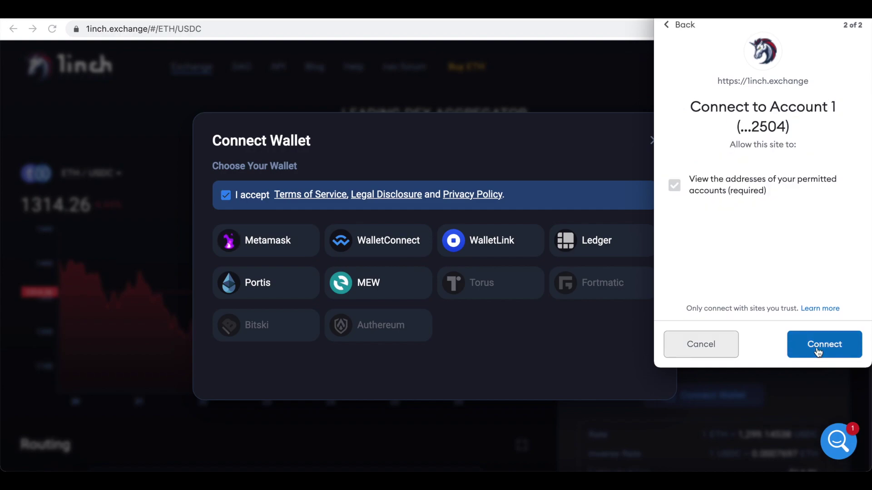
left_click(819, 353)
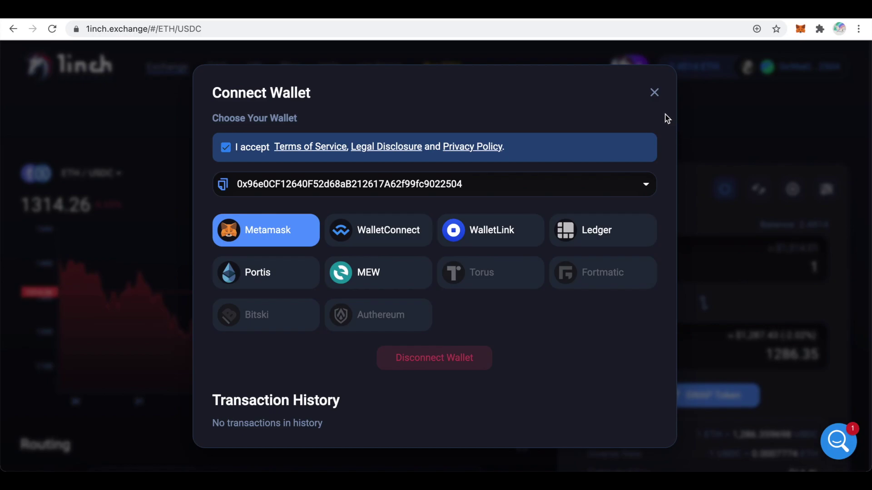
Step: Close the wallet dialog and look through the Routing and Exchanges lists on the ETH-to-USDC swap page
left_click(655, 93)
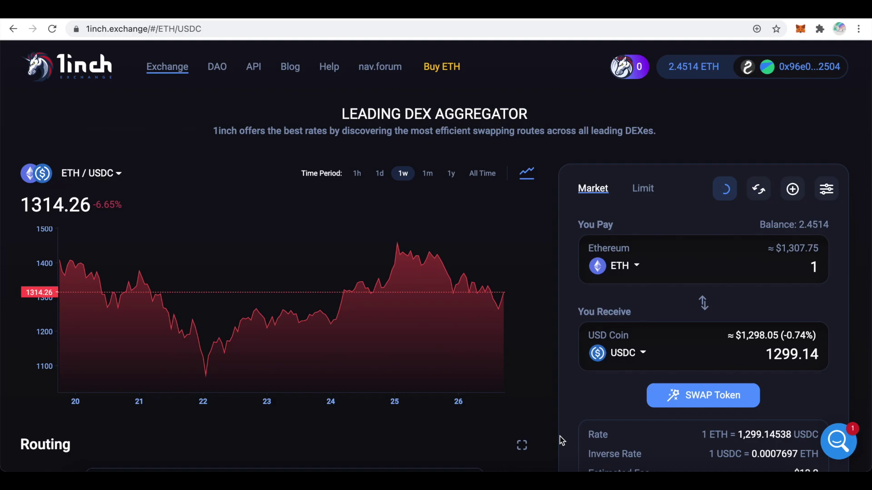
scroll(562, 440, "down", 6)
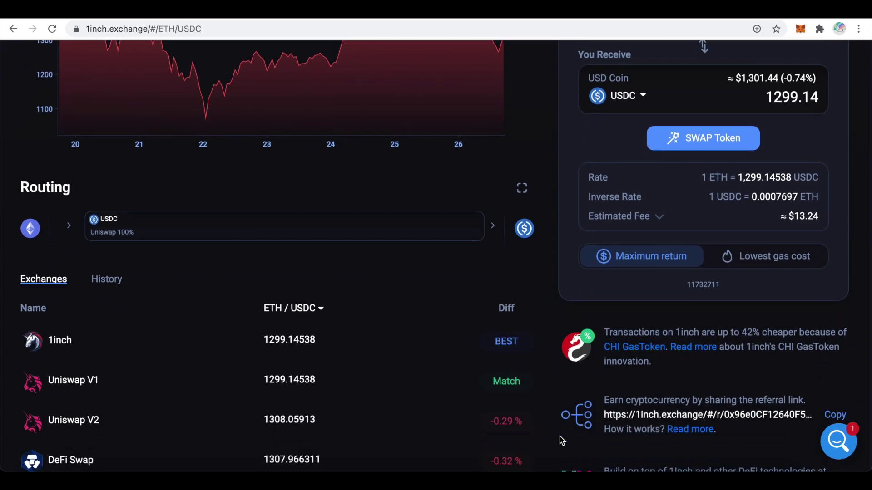
scroll(562, 441, "down", 8)
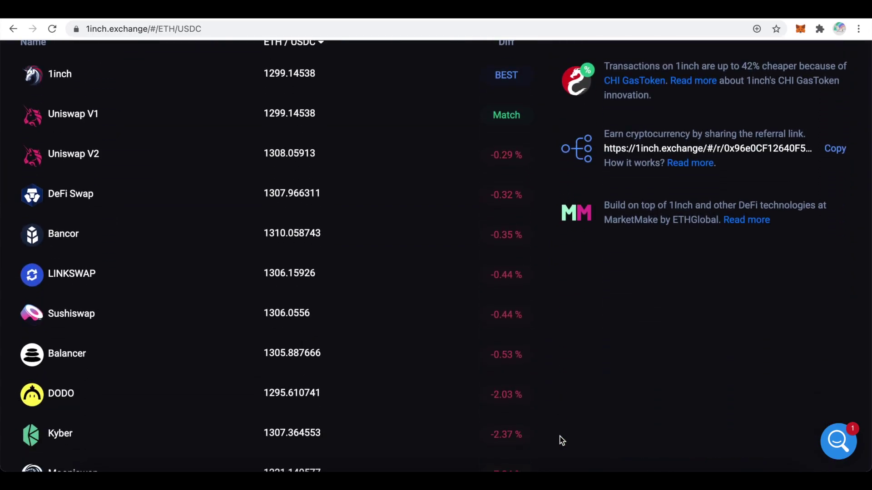
scroll(562, 441, "down", 3)
scroll(561, 440, "up", 13)
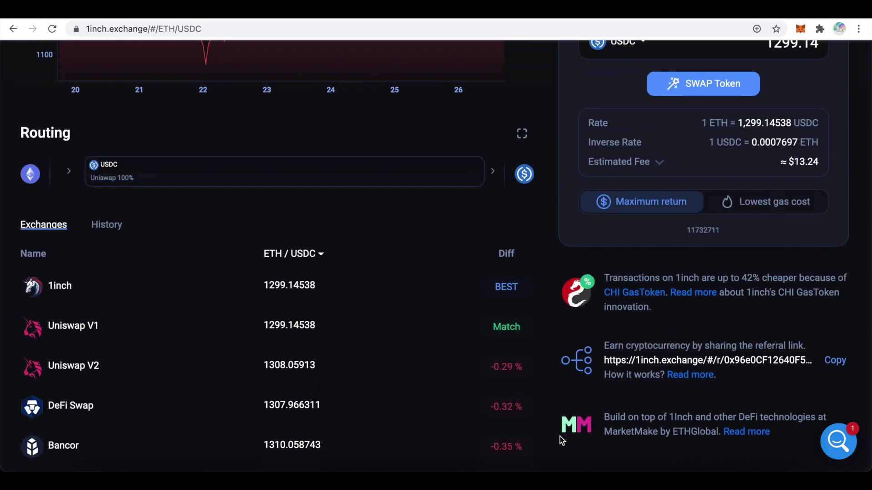
scroll(562, 441, "up", 4)
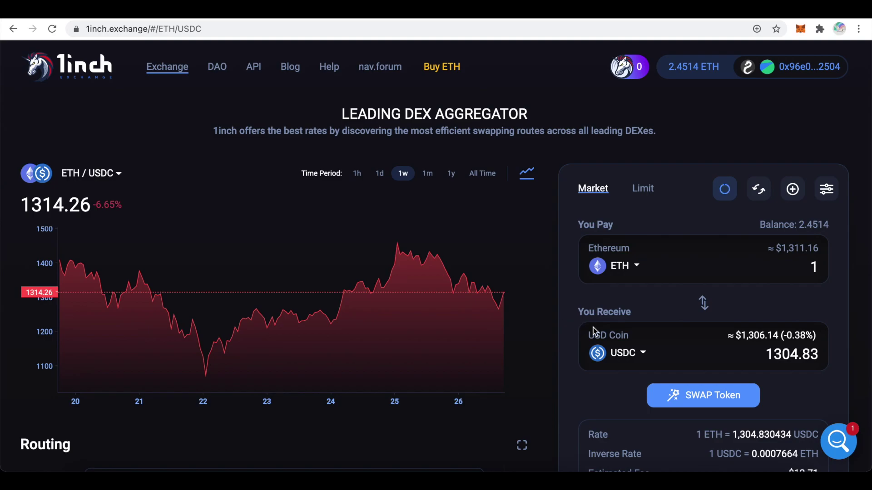
Step: Search 'wnxm' and make wNXM the token to receive
left_click(622, 353)
type("w")
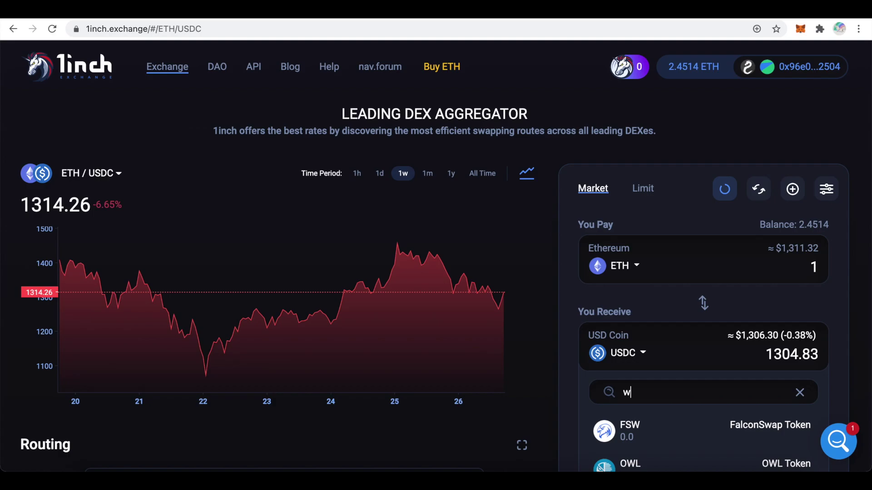
type("nxm")
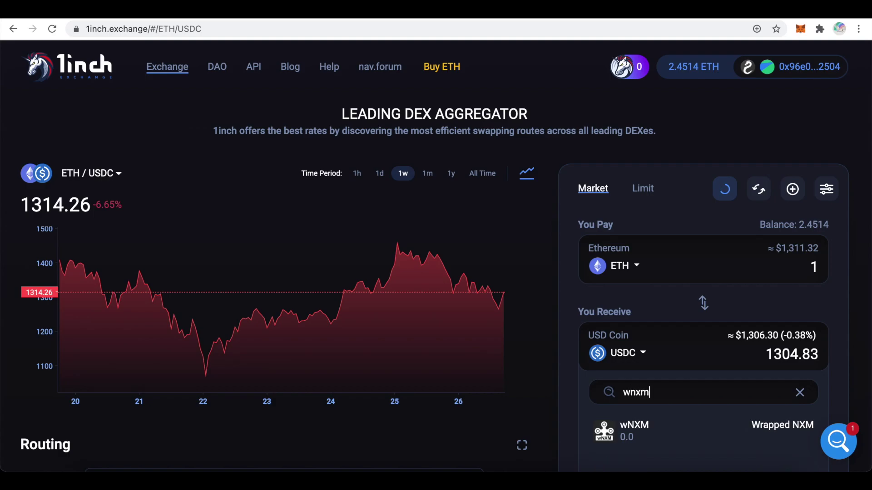
left_click(642, 429)
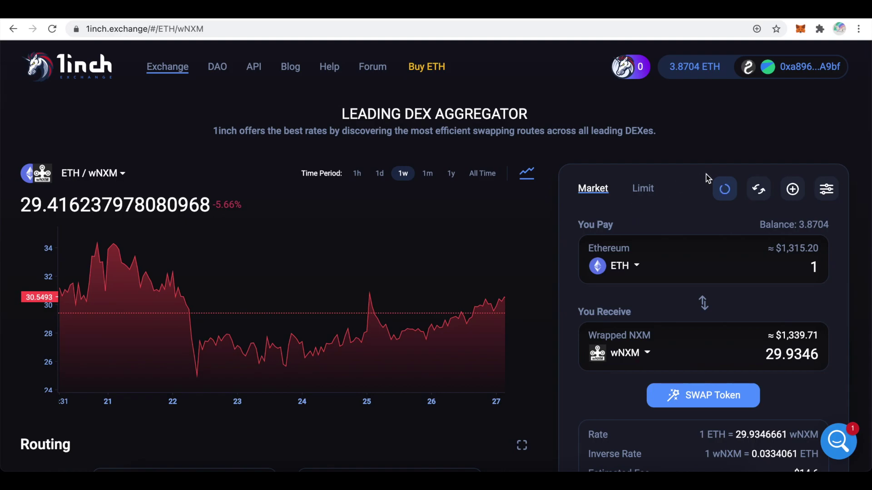
Step: Bring up the Add Custom Token form, then close it without adding a token
left_click(790, 189)
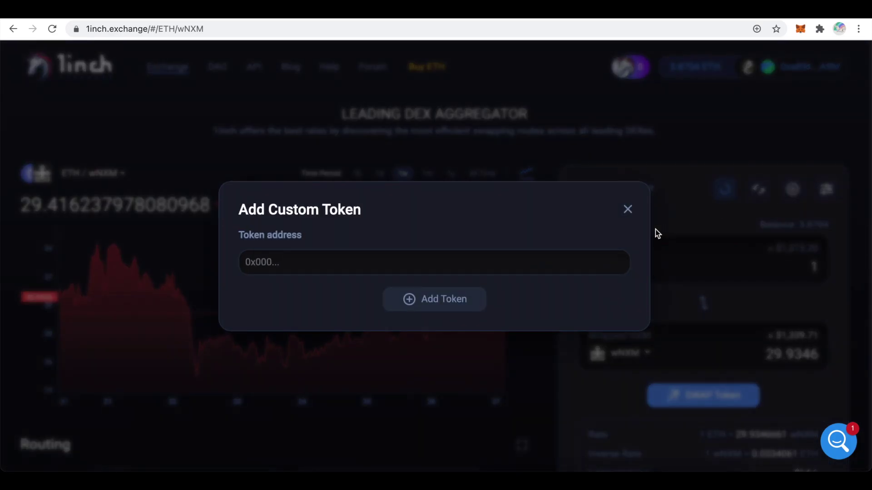
left_click(592, 260)
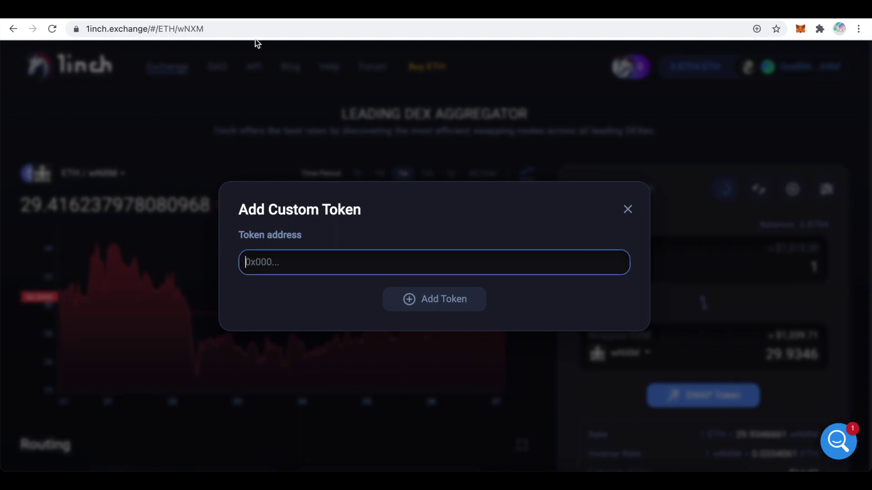
key("Escape")
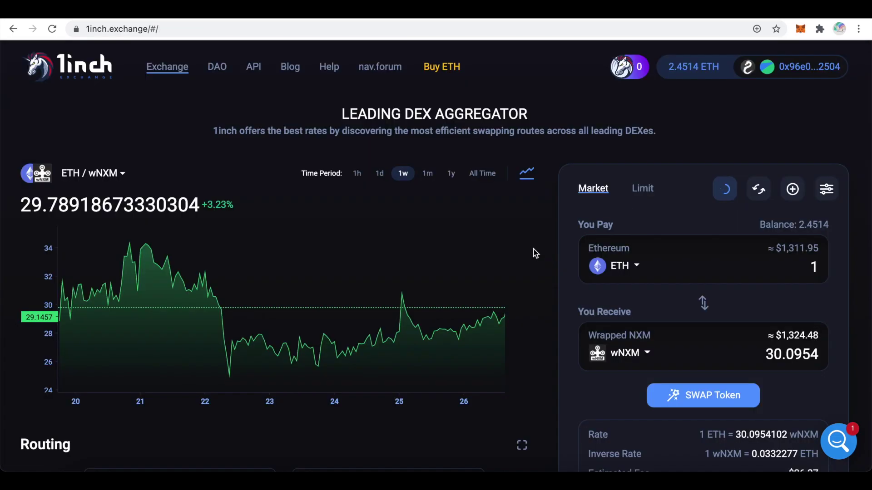
Step: Choose the Lowest gas cost route and review the 1 ETH for 30.1987 wNXM swap
scroll(535, 253, "down", 2)
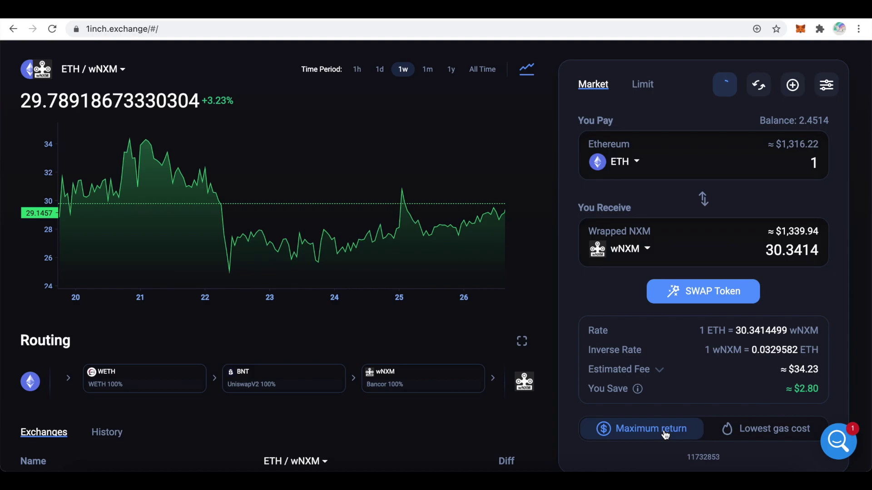
left_click(752, 429)
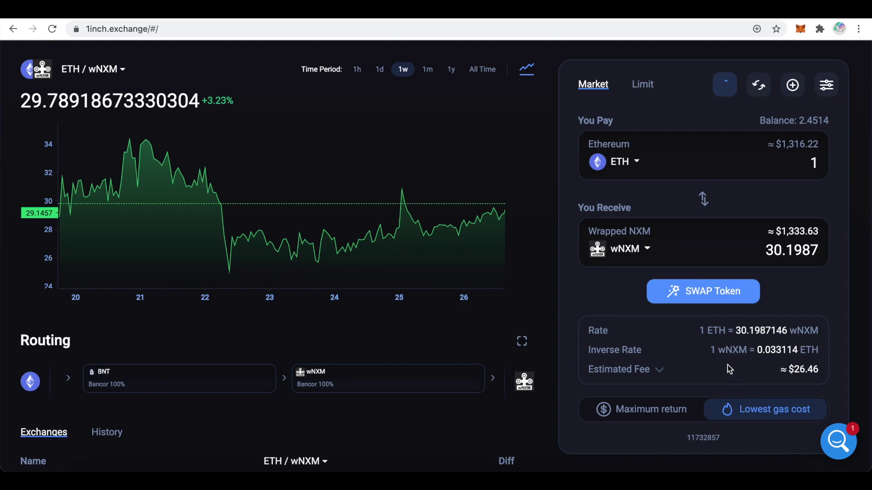
left_click(718, 303)
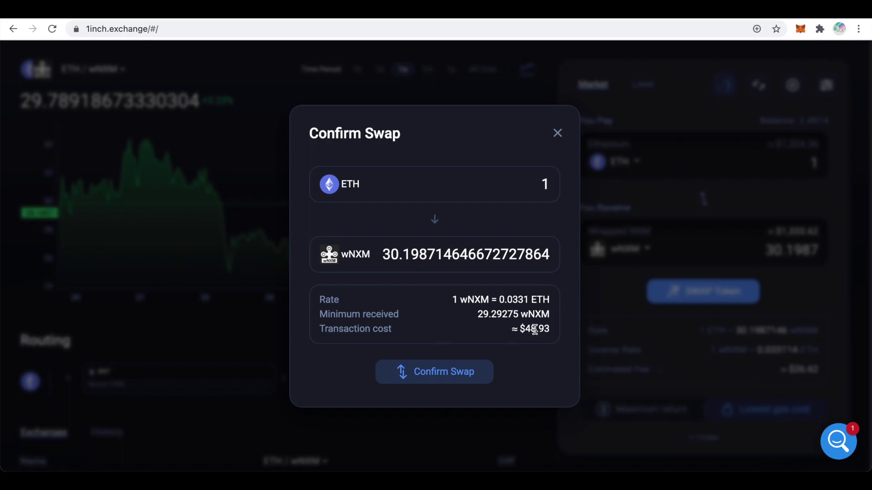
Step: Confirm the 1 ETH to wNXM swap and send it for wallet signing
left_click(469, 373)
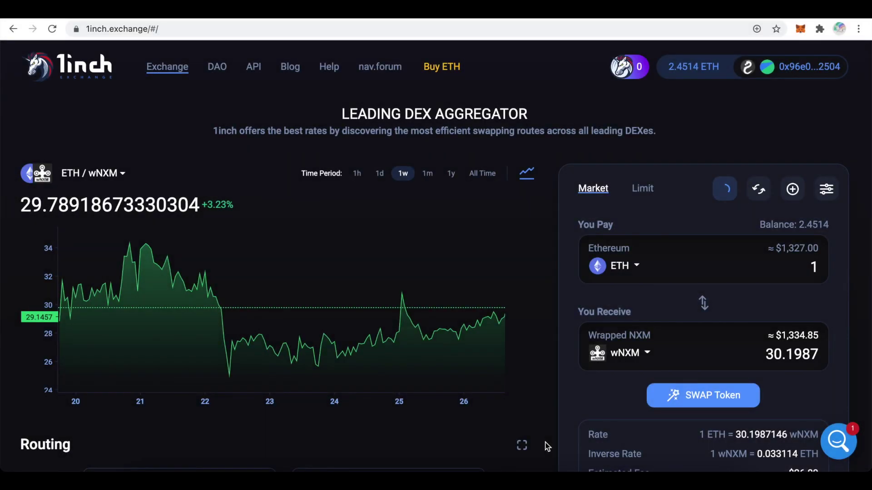
Step: Set a limit order of 1 WETH at a 40 wNXM price, expiring in 3 Days
left_click(643, 190)
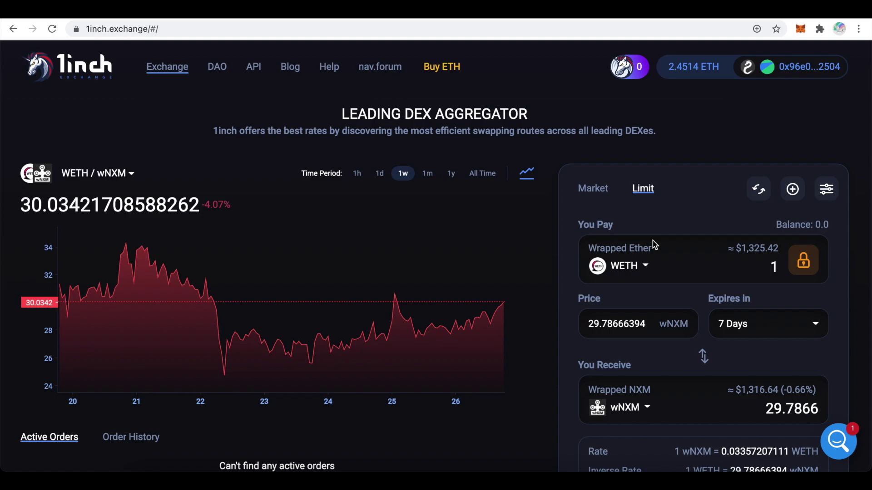
scroll(652, 241, "down", 2)
left_click(597, 116)
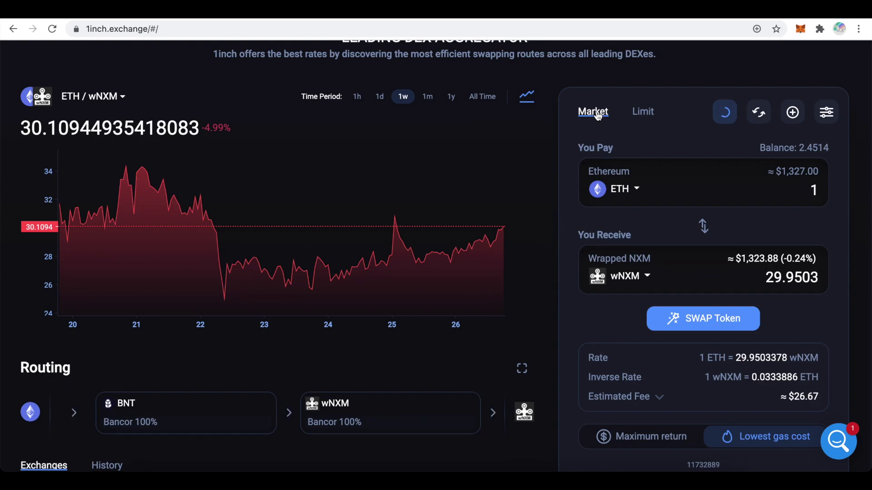
left_click(641, 112)
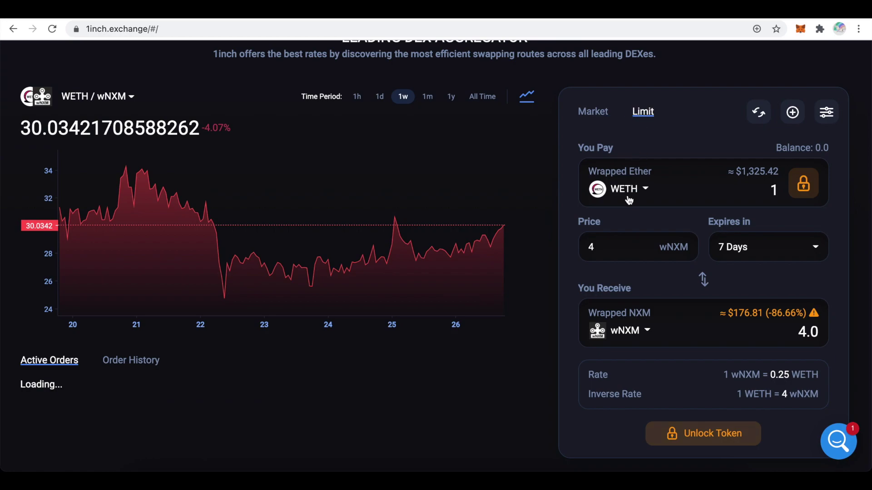
left_click(611, 247)
type("0")
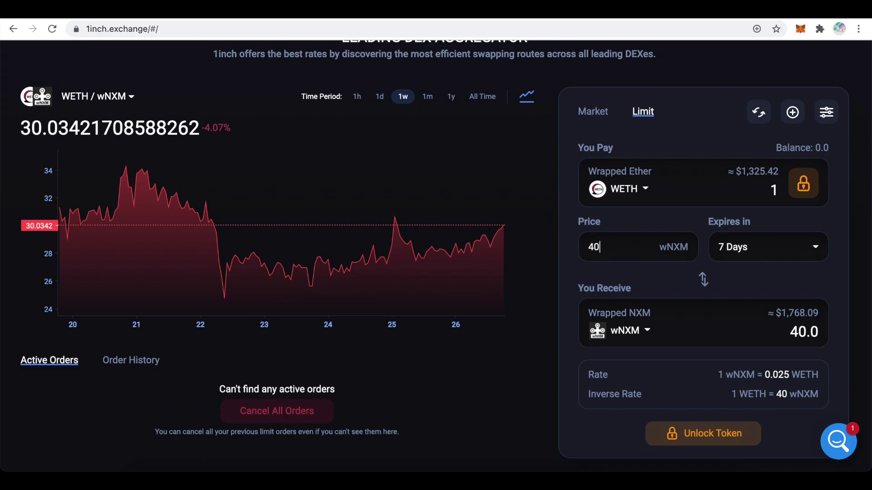
left_click(757, 249)
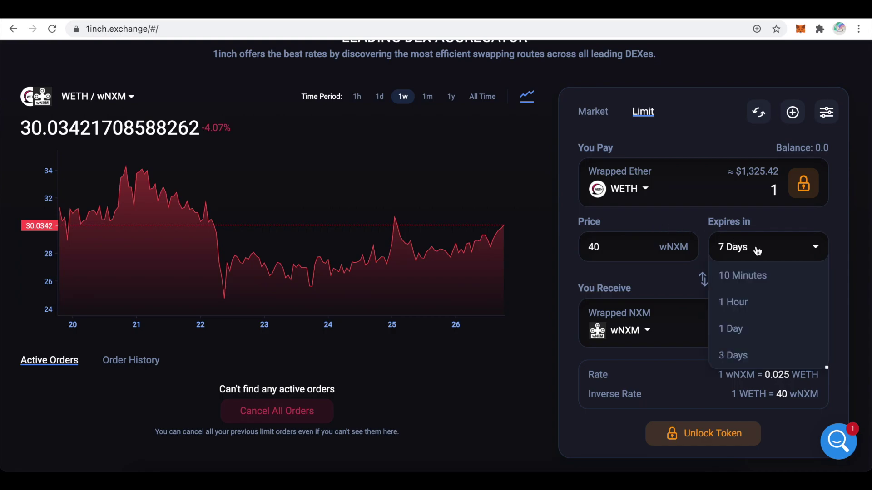
left_click(748, 354)
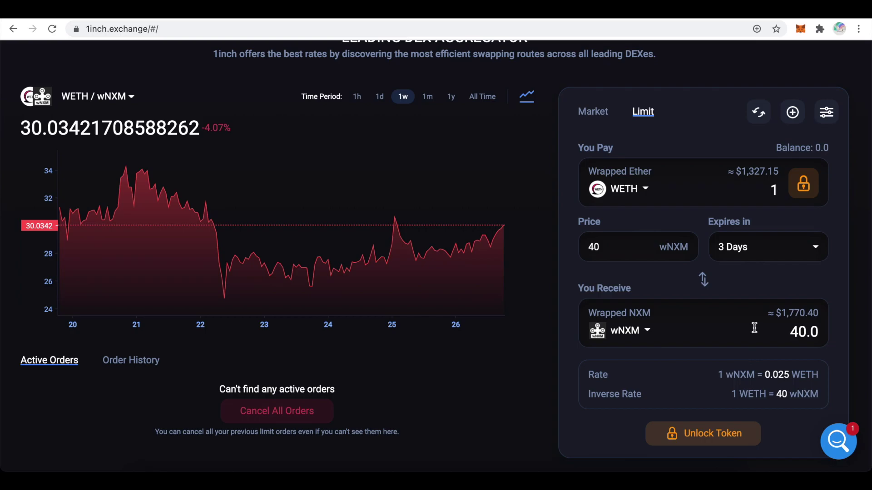
Step: Unlock WETH and approve its spending in MetaMask
left_click(802, 193)
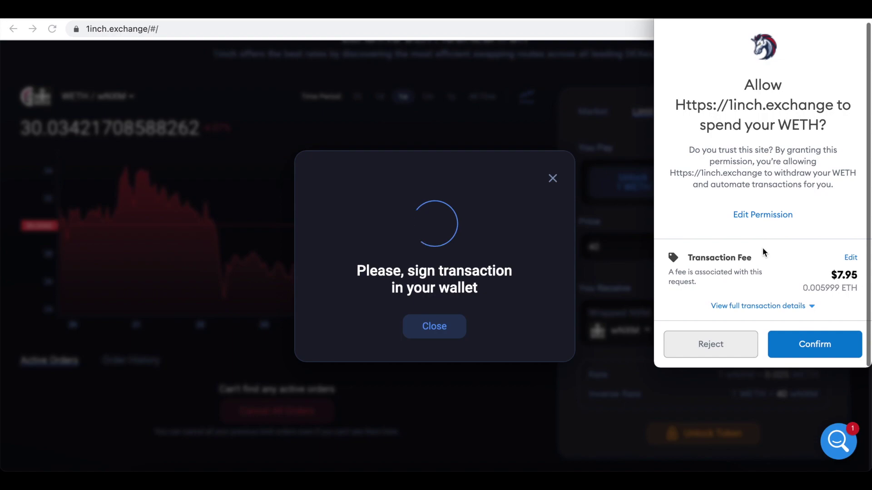
left_click(808, 345)
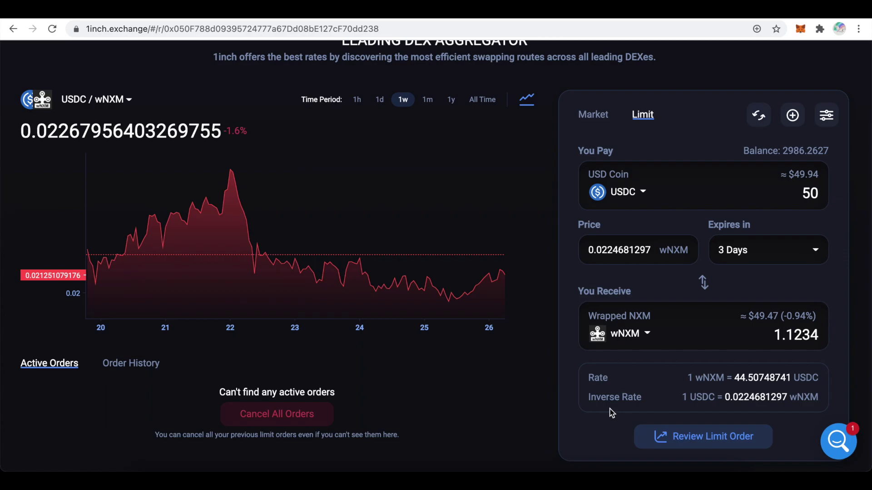
Step: Review and verify the 50 USDC for 1.1234 wNXM limit order for MetaMask signing
left_click(674, 441)
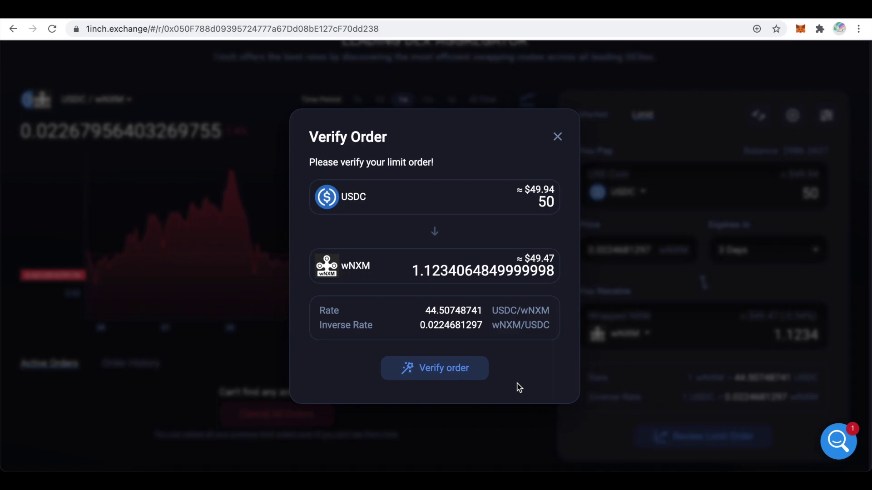
left_click(473, 377)
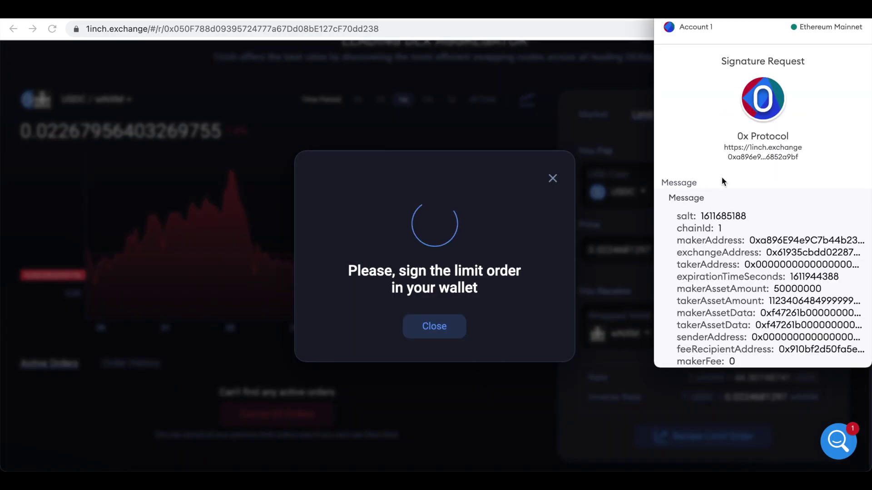
scroll(721, 179, "down", 2)
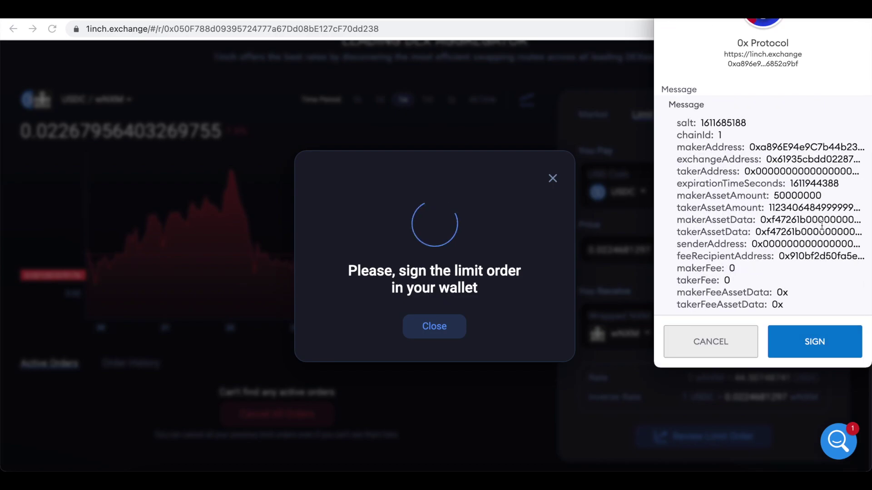
left_click(831, 342)
scroll(457, 331, "down", 3)
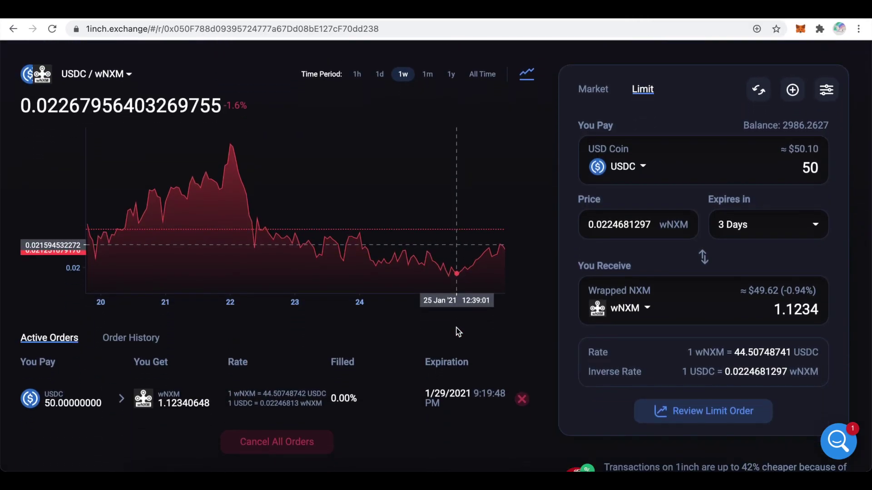
scroll(457, 331, "down", 3)
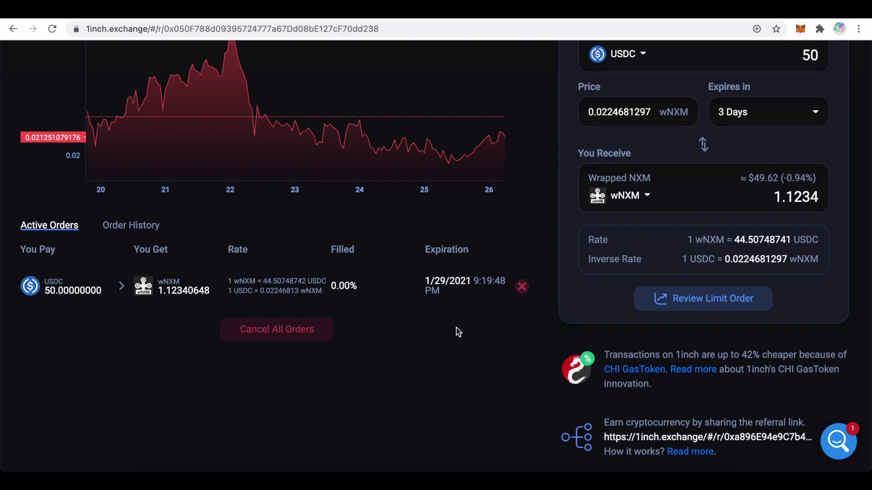
left_click(149, 226)
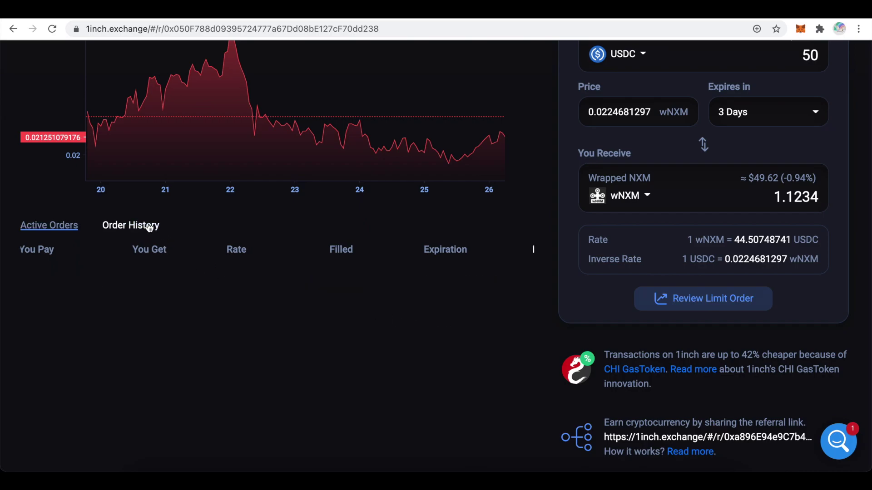
left_click(49, 225)
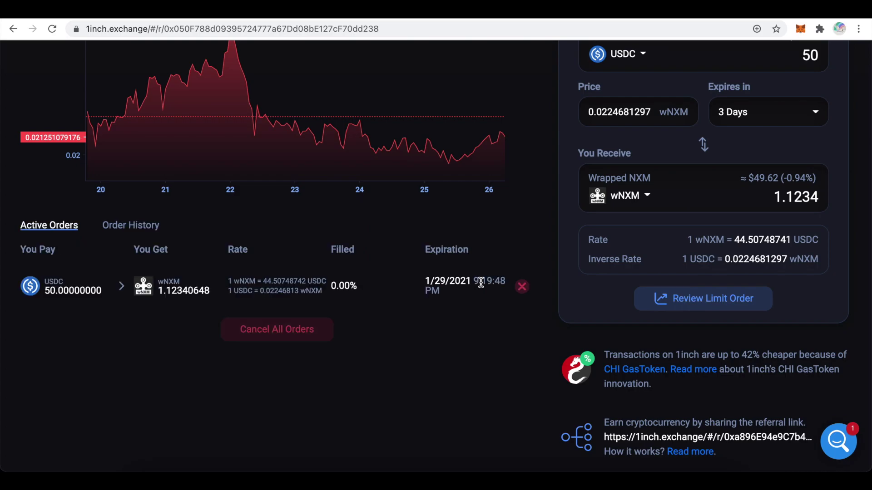
Step: Cancel the 50 USDC limit order, confirming the 0.006568 ETH gas transaction in MetaMask
left_click(522, 287)
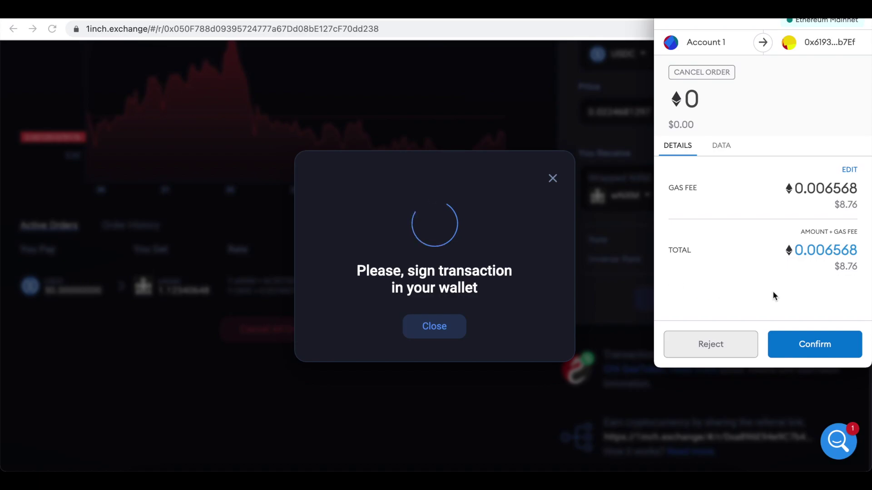
left_click(795, 345)
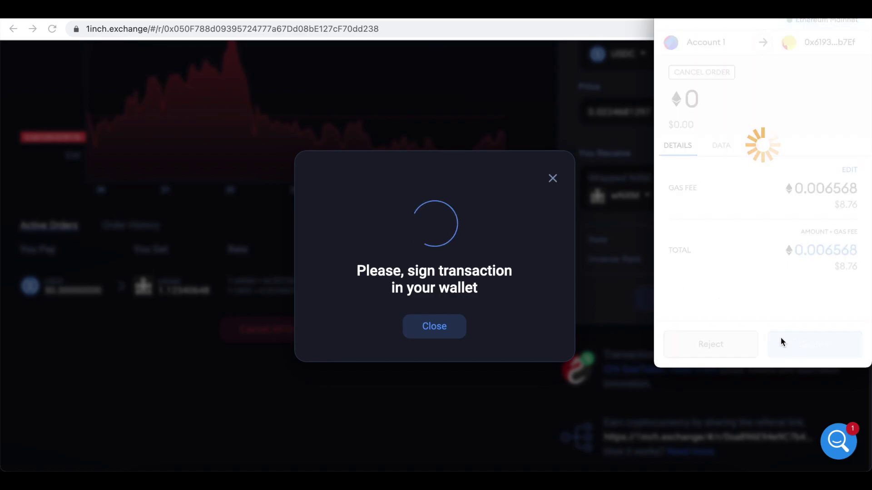
left_click(631, 320)
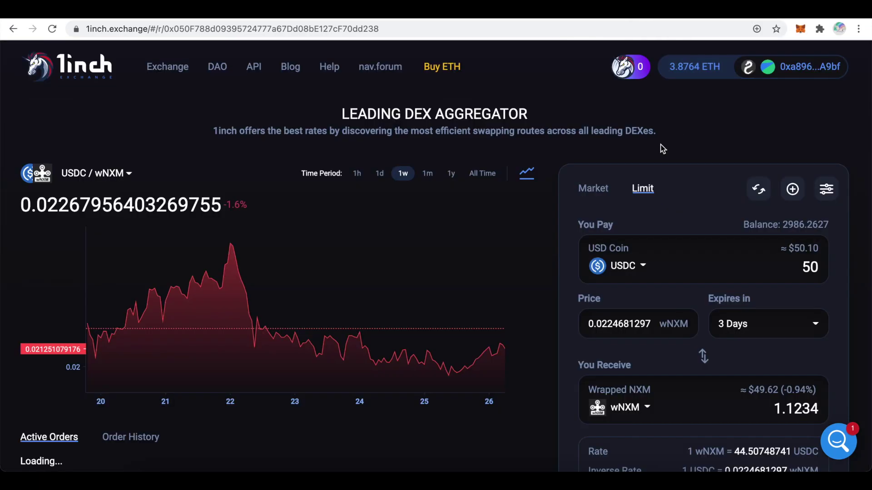